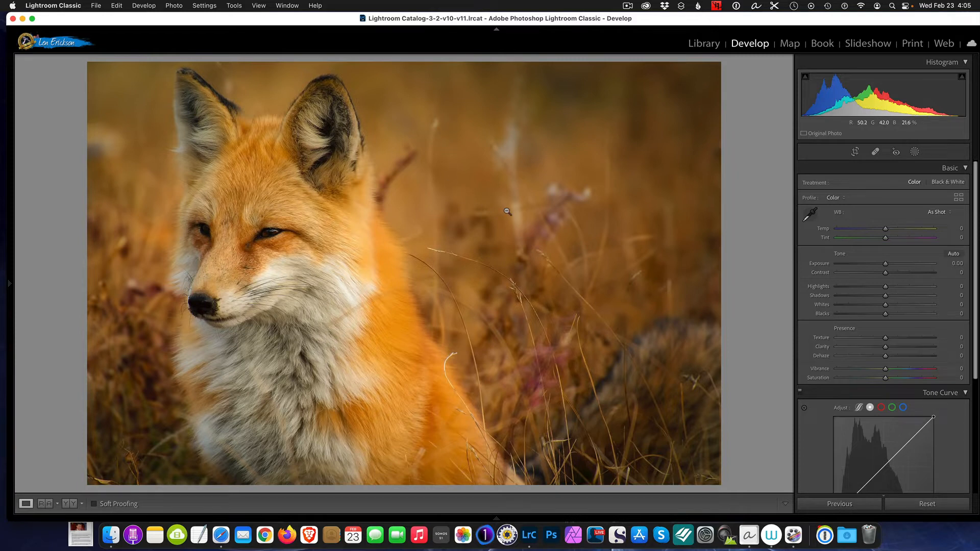
# Heal away the faint seed head, the reddish stem beside the fox's ear and the pale vertical stalk in the background
pyautogui.click(876, 152)
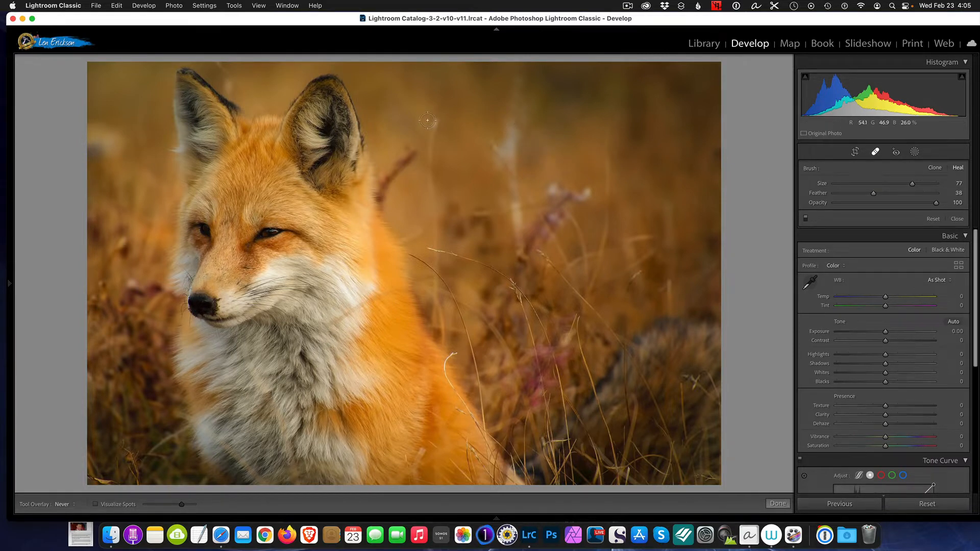
pyautogui.moveTo(435, 121); pyautogui.dragTo(435, 246)
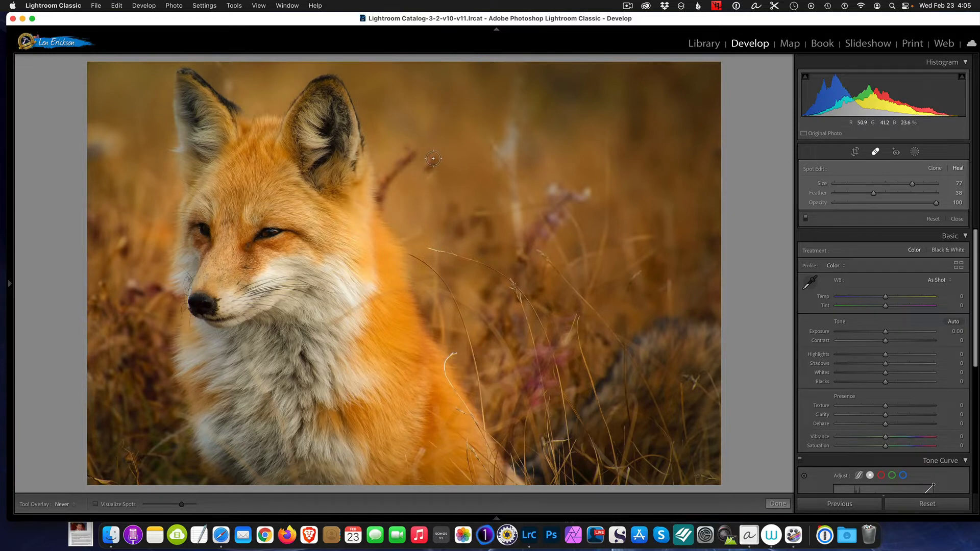
pyautogui.moveTo(434, 160)
pyautogui.mouseDown()
pyautogui.moveTo(424, 178)
pyautogui.moveTo(418, 147)
pyautogui.moveTo(384, 189)
pyautogui.mouseUp()
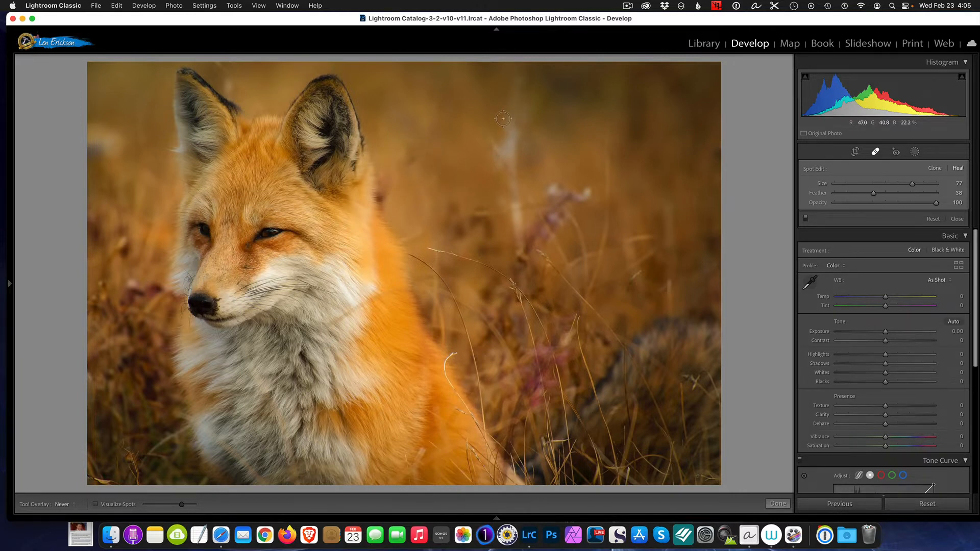
pyautogui.moveTo(489, 132)
pyautogui.mouseDown()
pyautogui.moveTo(511, 172)
pyautogui.moveTo(524, 88)
pyautogui.moveTo(517, 234)
pyautogui.mouseUp()
pyautogui.moveTo(503, 178)
pyautogui.mouseDown()
pyautogui.moveTo(504, 130)
pyautogui.moveTo(526, 141)
pyautogui.mouseUp()
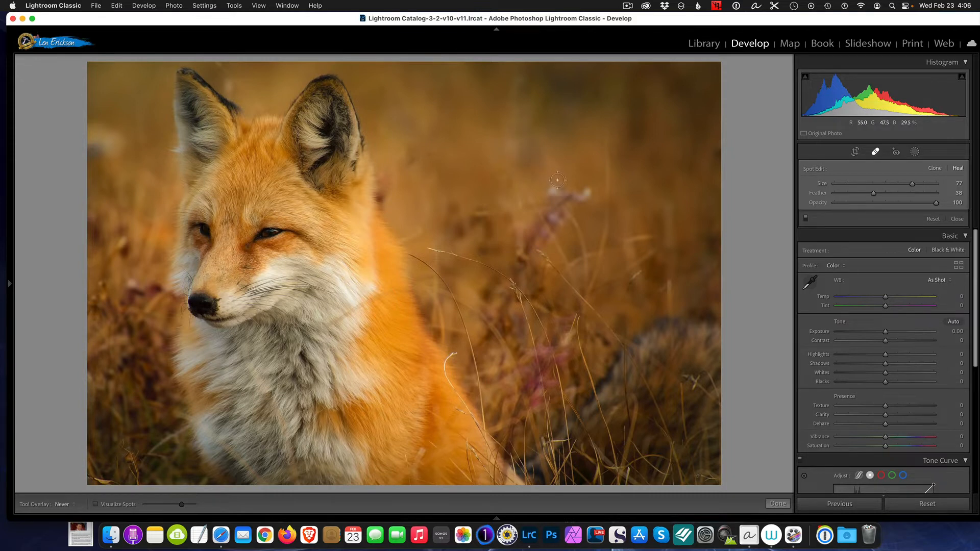
# Heal away the pale tip of the purple flower stalk and the light grass blades behind the fox's neck
pyautogui.moveTo(557, 179); pyautogui.dragTo(535, 202)
pyautogui.moveTo(473, 209)
pyautogui.mouseDown()
pyautogui.moveTo(474, 228)
pyautogui.moveTo(485, 216)
pyautogui.moveTo(488, 231)
pyautogui.mouseUp()
pyautogui.moveTo(452, 204)
pyautogui.mouseDown()
pyautogui.moveTo(459, 236)
pyautogui.moveTo(440, 217)
pyautogui.moveTo(444, 206)
pyautogui.mouseUp()
pyautogui.moveTo(491, 237)
pyautogui.mouseDown()
pyautogui.moveTo(505, 253)
pyautogui.moveTo(478, 245)
pyautogui.mouseUp()
pyautogui.moveTo(418, 157); pyautogui.dragTo(404, 167)
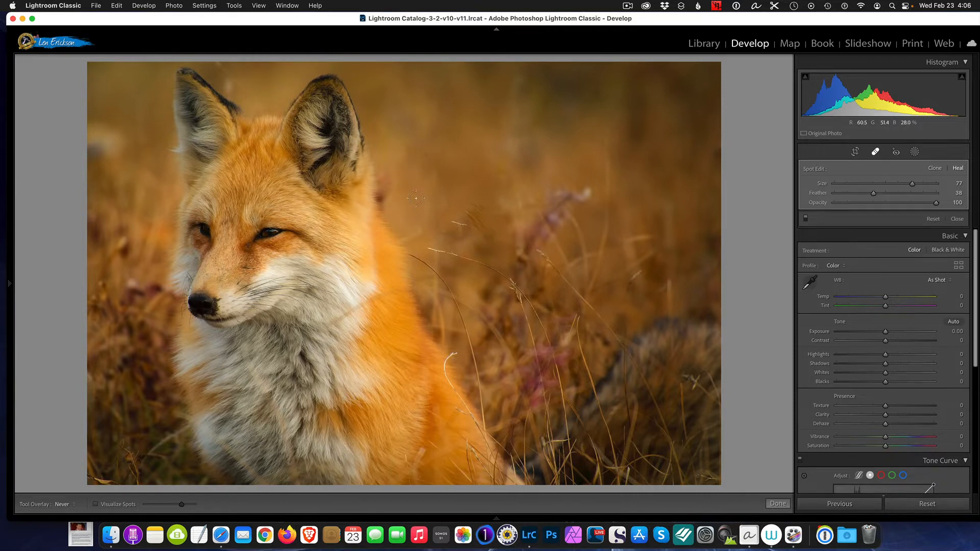
pyautogui.moveTo(454, 229)
pyautogui.mouseDown()
pyautogui.moveTo(474, 220)
pyautogui.moveTo(443, 219)
pyautogui.moveTo(504, 274)
pyautogui.mouseUp()
pyautogui.moveTo(437, 238)
pyautogui.mouseDown()
pyautogui.moveTo(477, 252)
pyautogui.moveTo(468, 254)
pyautogui.mouseUp()
pyautogui.moveTo(446, 212); pyautogui.dragTo(480, 225)
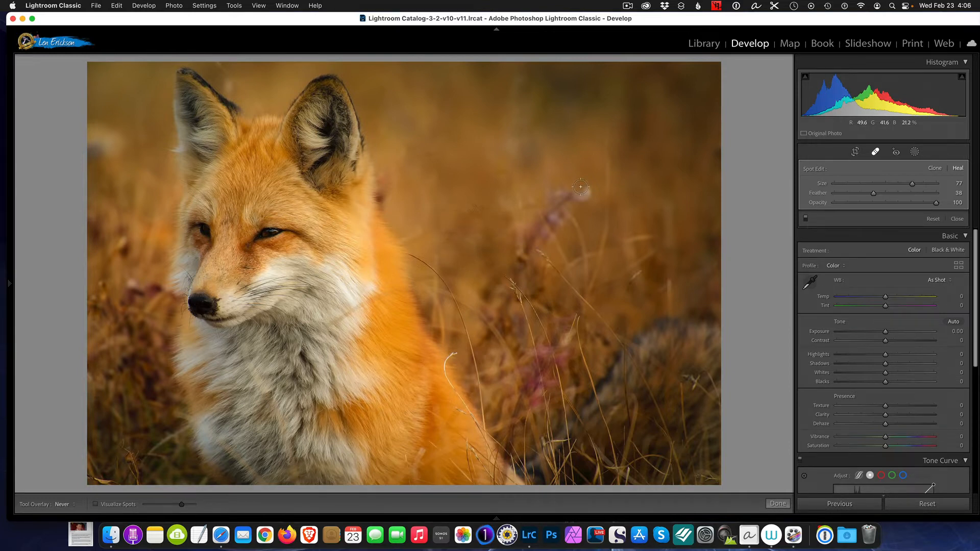
# Heal away the rest of the purple flower stalk and the surrounding thin grass stems in the background
pyautogui.moveTo(584, 183)
pyautogui.mouseDown()
pyautogui.moveTo(562, 201)
pyautogui.moveTo(528, 242)
pyautogui.mouseUp()
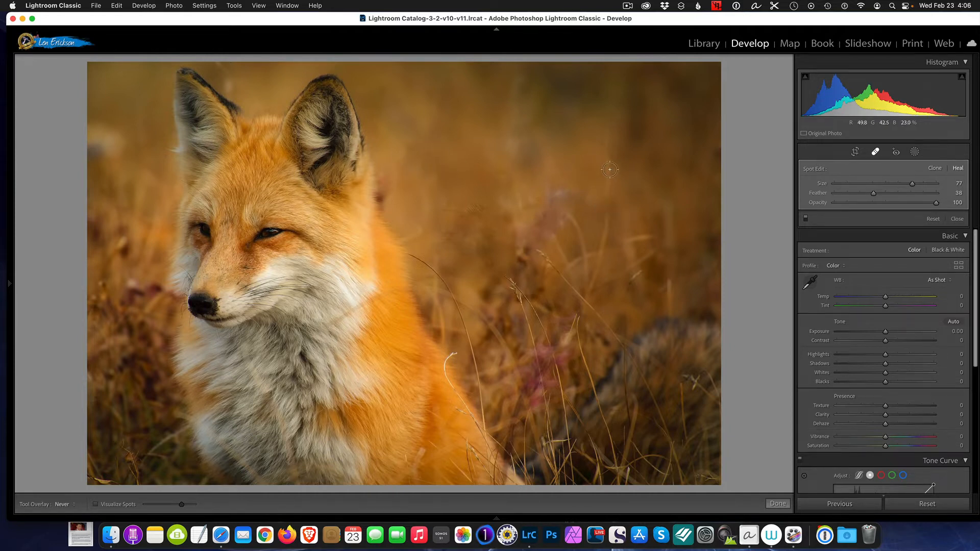
pyautogui.moveTo(608, 134); pyautogui.dragTo(599, 282)
pyautogui.moveTo(597, 210); pyautogui.dragTo(605, 248)
pyautogui.moveTo(570, 215); pyautogui.dragTo(585, 263)
pyautogui.moveTo(514, 218); pyautogui.dragTo(520, 249)
pyautogui.moveTo(536, 227); pyautogui.dragTo(565, 262)
pyautogui.moveTo(512, 206); pyautogui.dragTo(525, 252)
pyautogui.moveTo(658, 200); pyautogui.dragTo(667, 243)
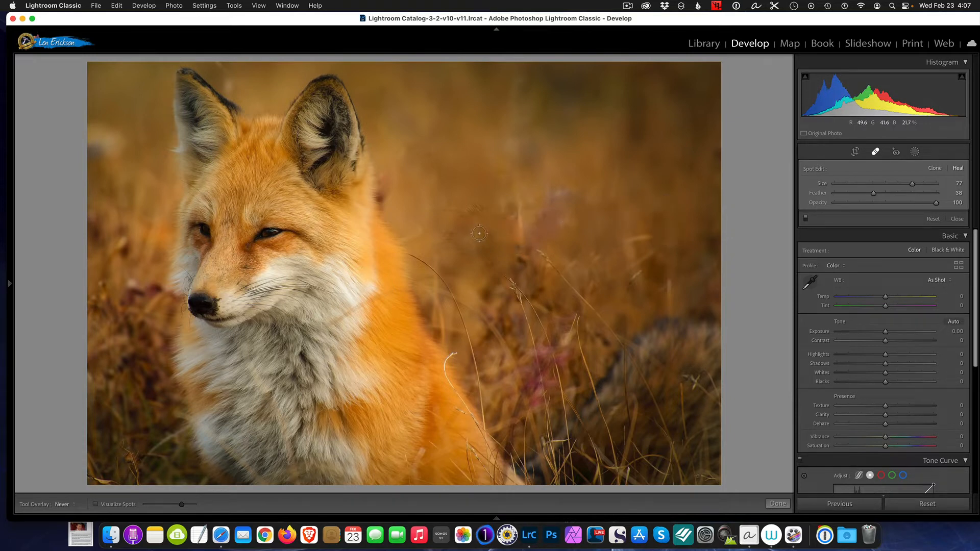
pyautogui.moveTo(439, 254)
pyautogui.mouseDown()
pyautogui.moveTo(433, 293)
pyautogui.moveTo(419, 257)
pyautogui.moveTo(439, 261)
pyautogui.mouseUp()
pyautogui.moveTo(516, 201); pyautogui.dragTo(525, 237)
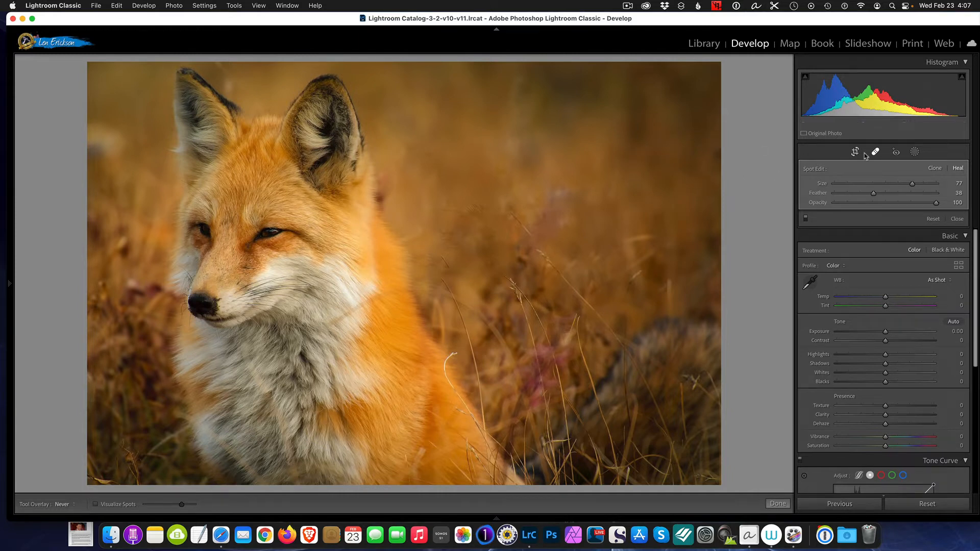
# Create a Select Subject mask of the fox and invert it to cover the background
pyautogui.click(914, 152)
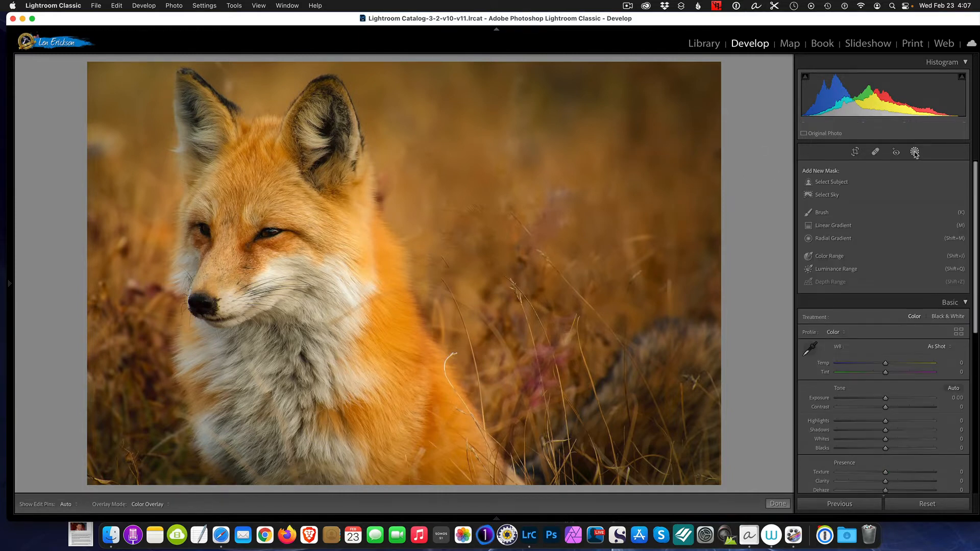
pyautogui.click(831, 183)
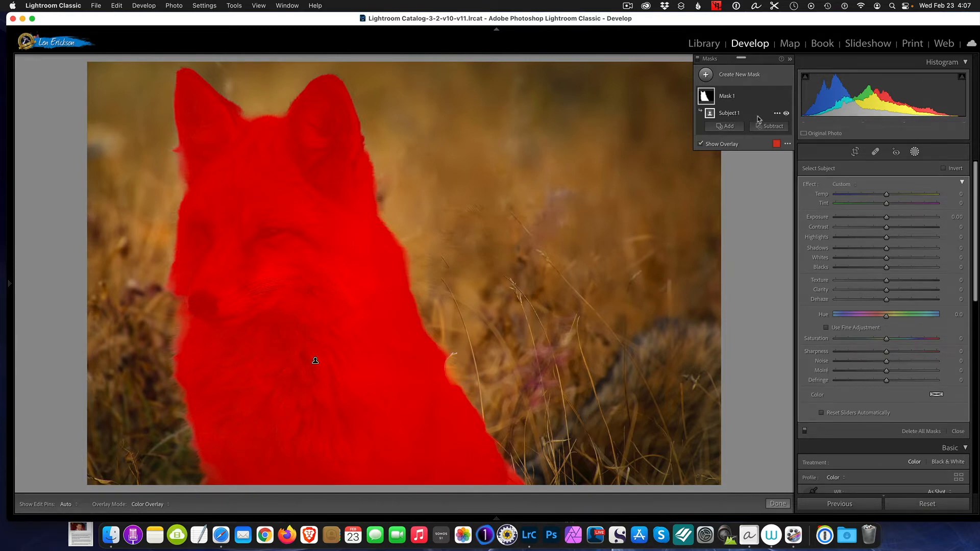
pyautogui.click(777, 113)
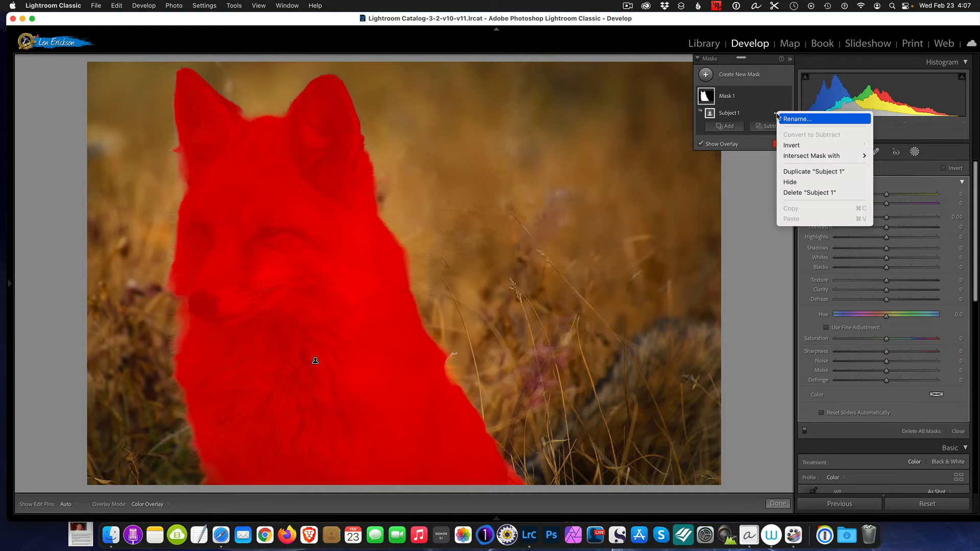
pyautogui.click(792, 146)
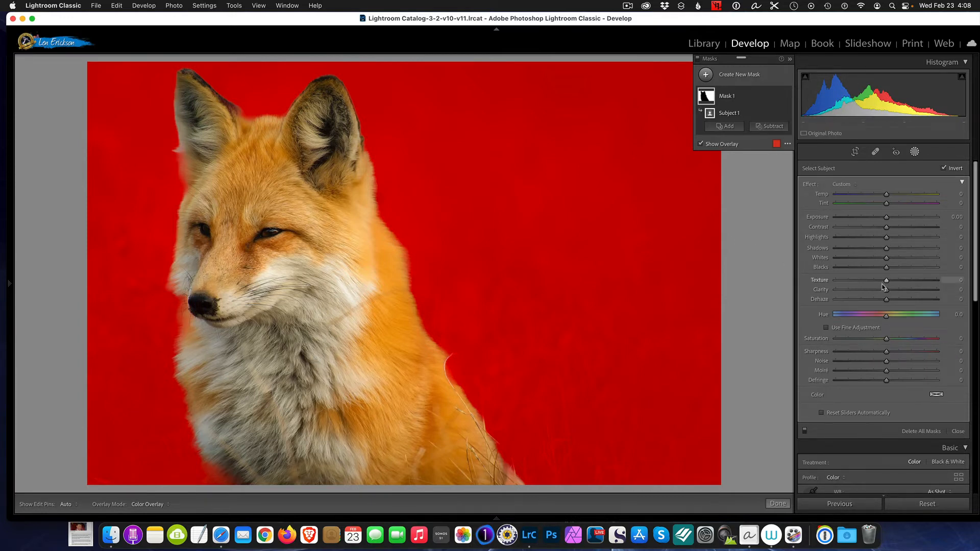
# Set the background mask's Texture and Clarity to -100 and compare the photo with its original version
pyautogui.moveTo(887, 282); pyautogui.dragTo(816, 290)
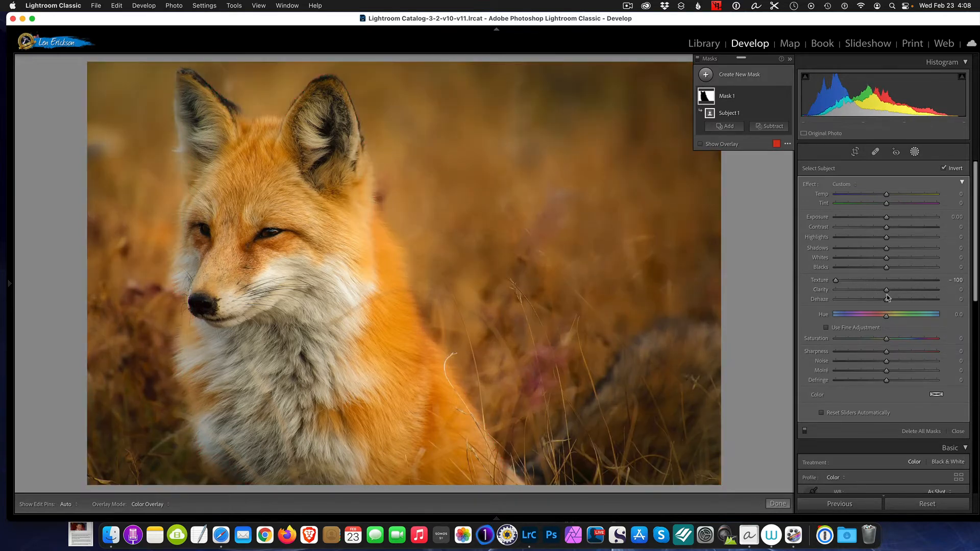
pyautogui.moveTo(887, 292); pyautogui.dragTo(808, 295)
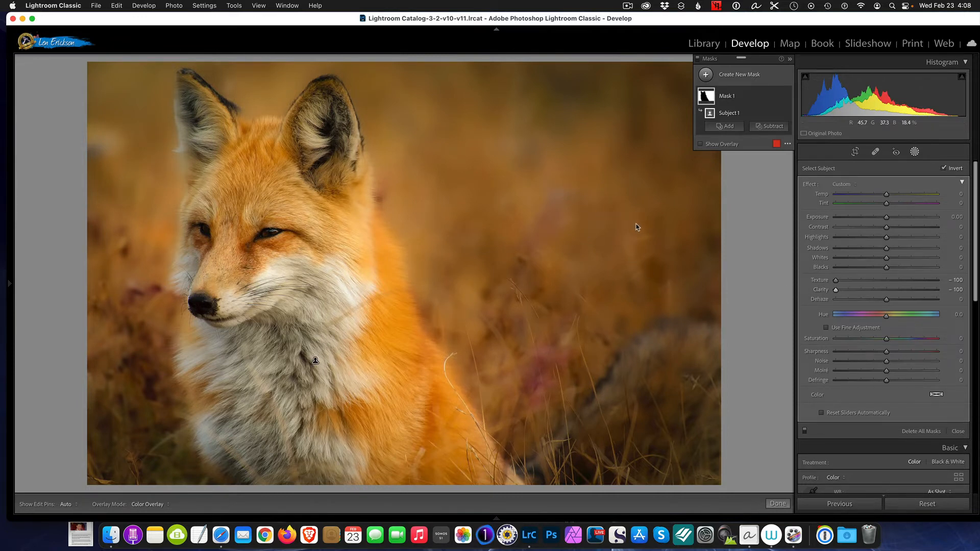
pyautogui.press('\\')
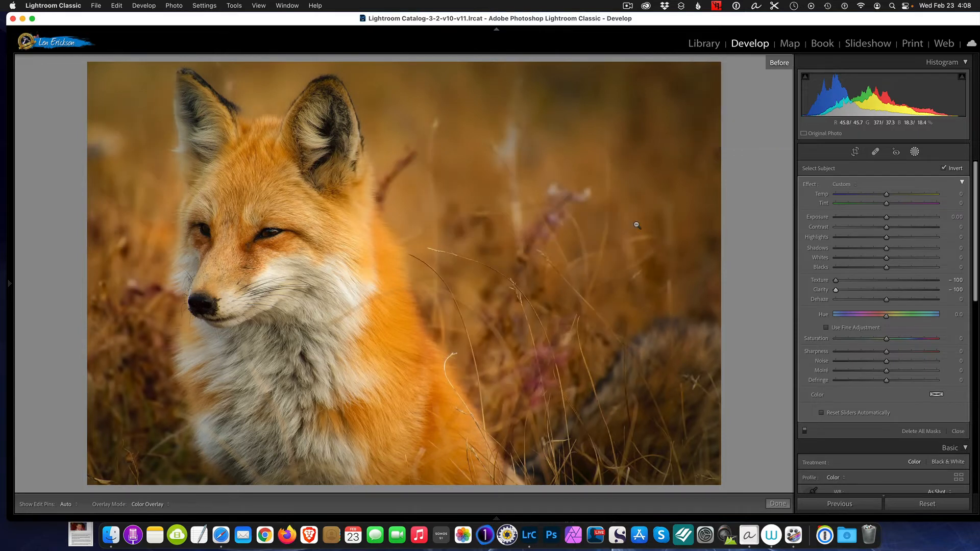
pyautogui.press('\\')
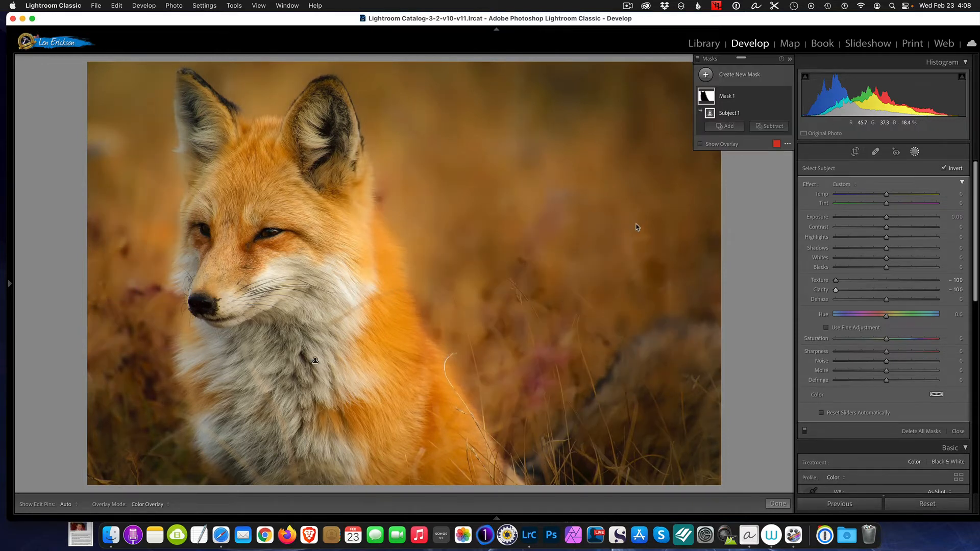
pyautogui.press('\\')
pyautogui.press('\\')
# Set the background mask's Exposure to -0.15, compare before and after, and close masking
pyautogui.moveTo(887, 219); pyautogui.dragTo(884, 219)
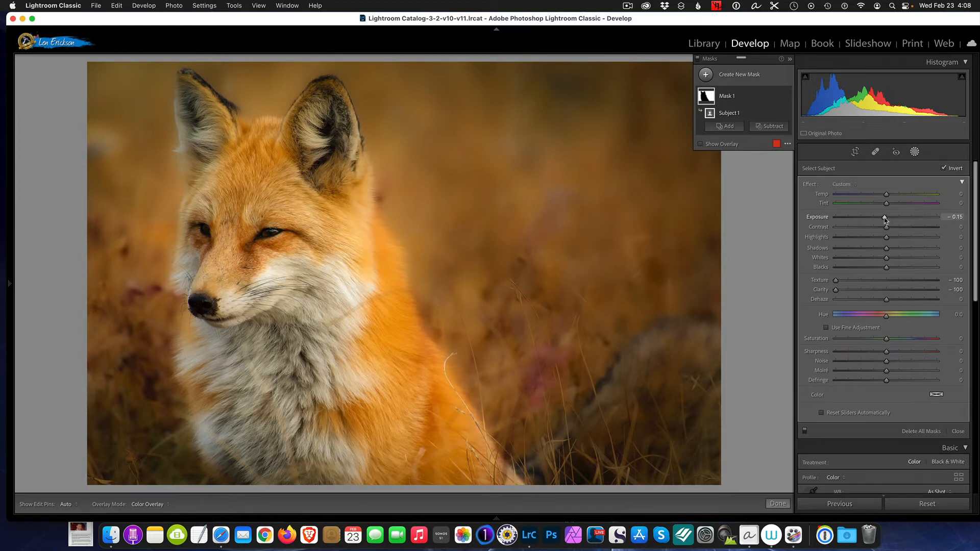
pyautogui.press('\\')
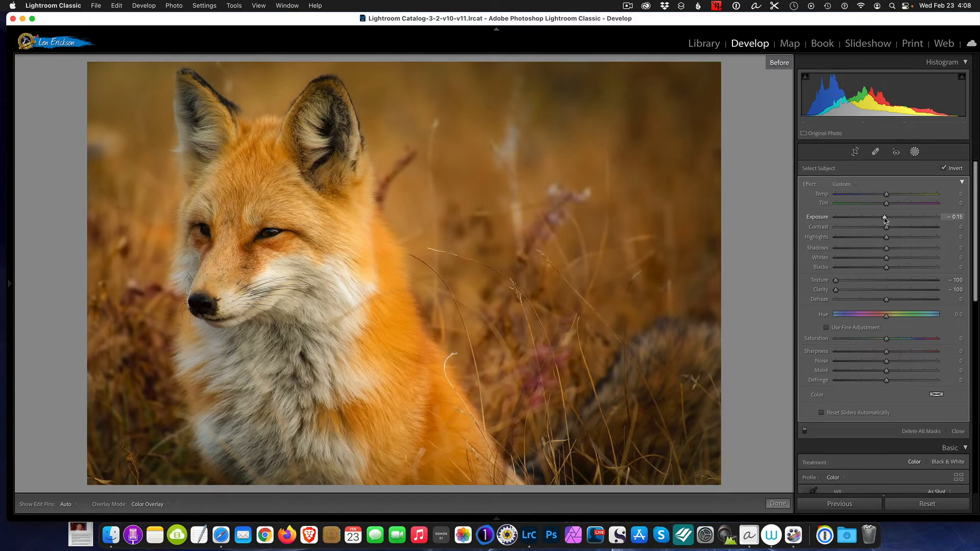
pyautogui.press('\\')
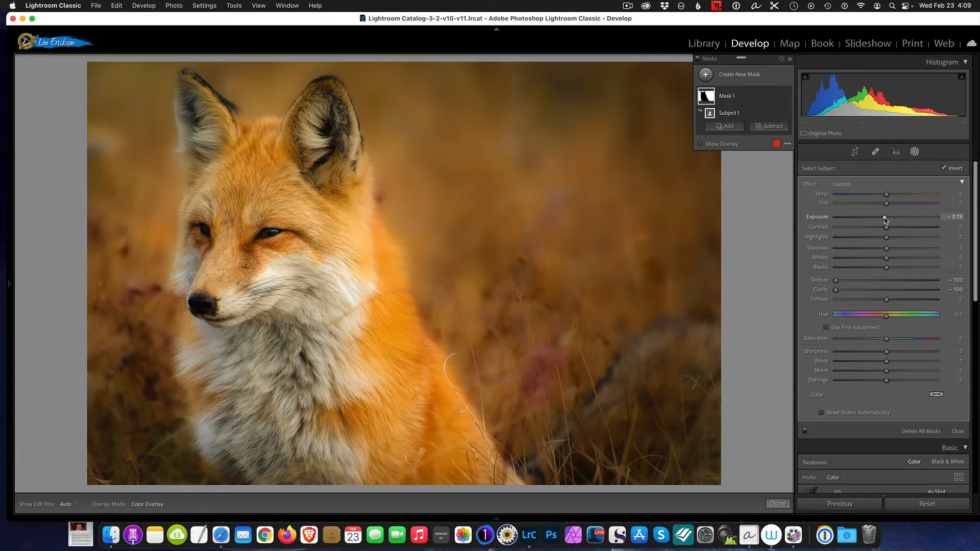
pyautogui.press('\\')
pyautogui.press('\\')
pyautogui.press('\\')
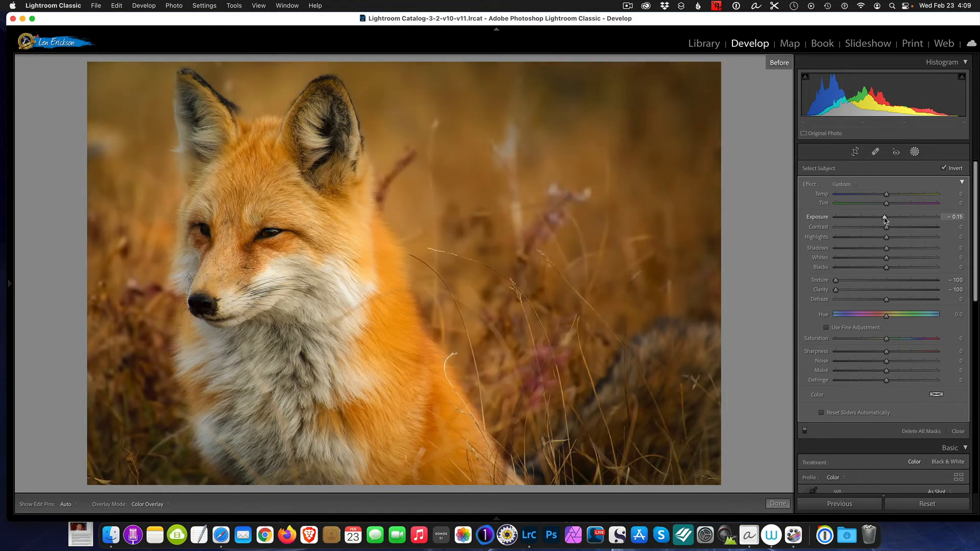
pyautogui.press('\\')
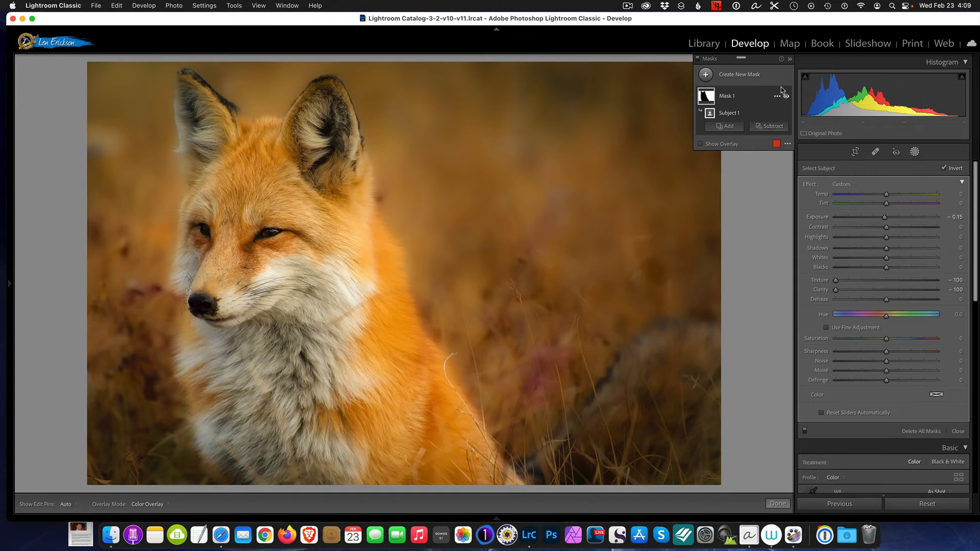
pyautogui.click(915, 152)
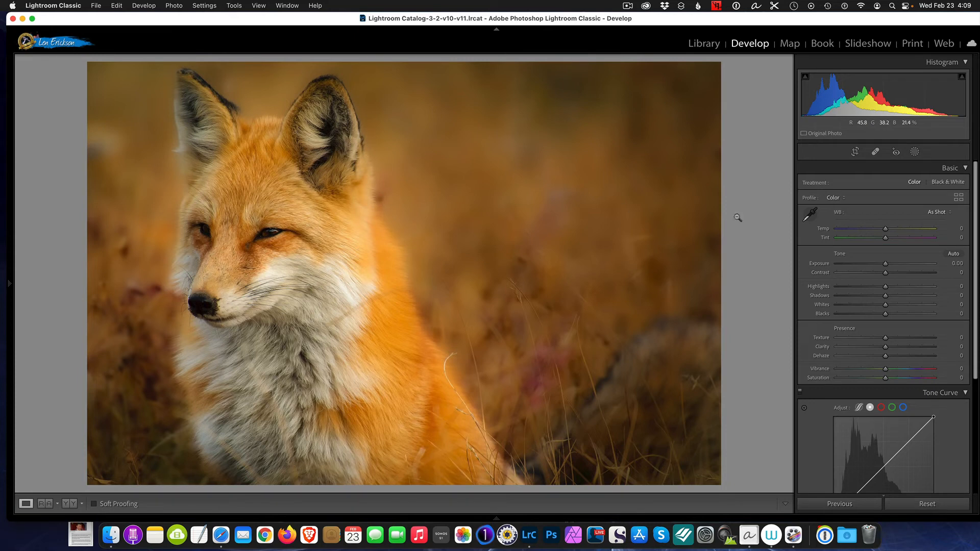
# Heal the small dark spot beside the fox's neck and compare the finished photo with the original
pyautogui.click(875, 151)
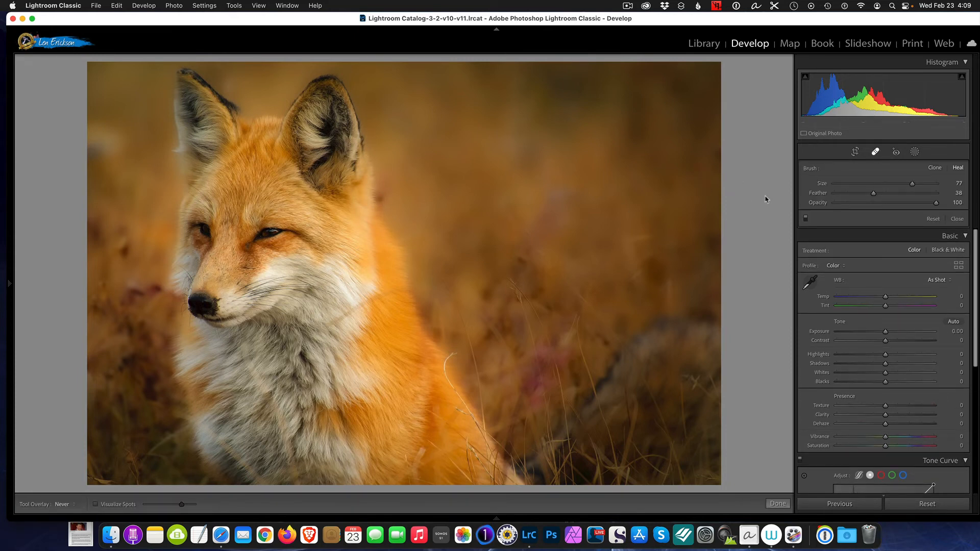
pyautogui.click(390, 202)
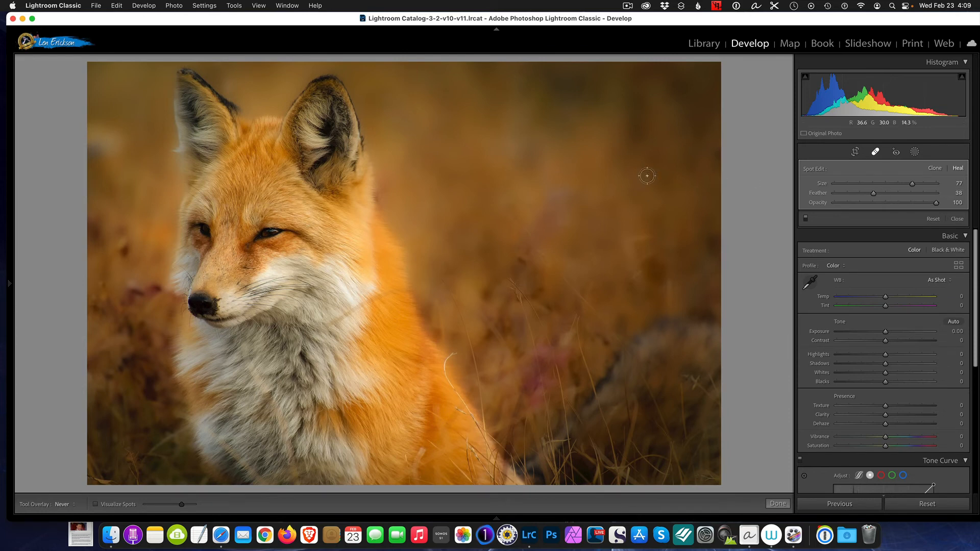
pyautogui.press('\\')
pyautogui.press('\\')
pyautogui.press('\\')
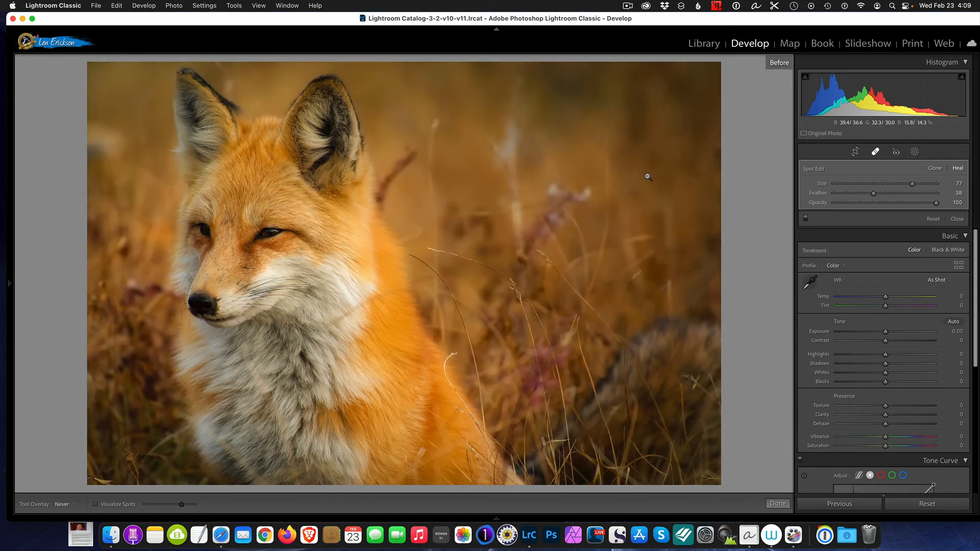
pyautogui.press('\\')
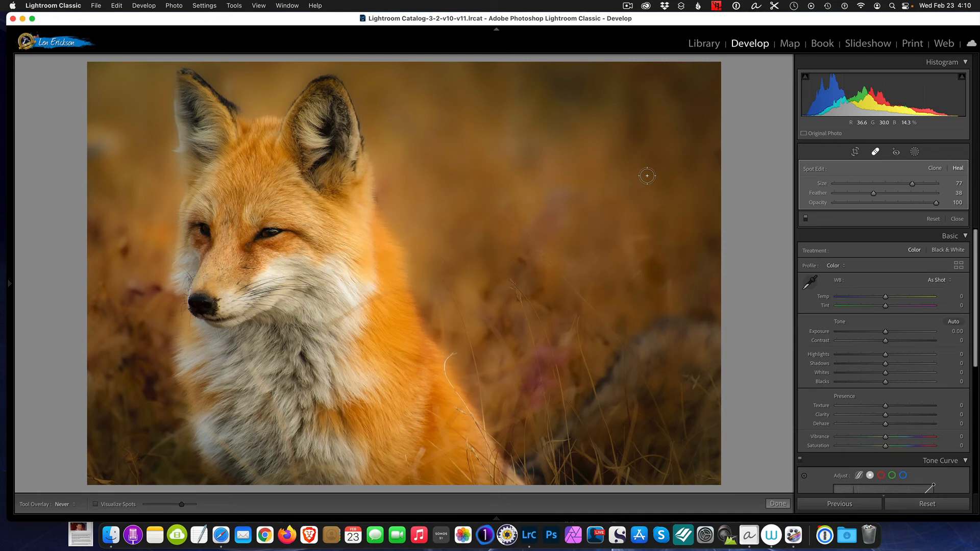
pyautogui.press('\\')
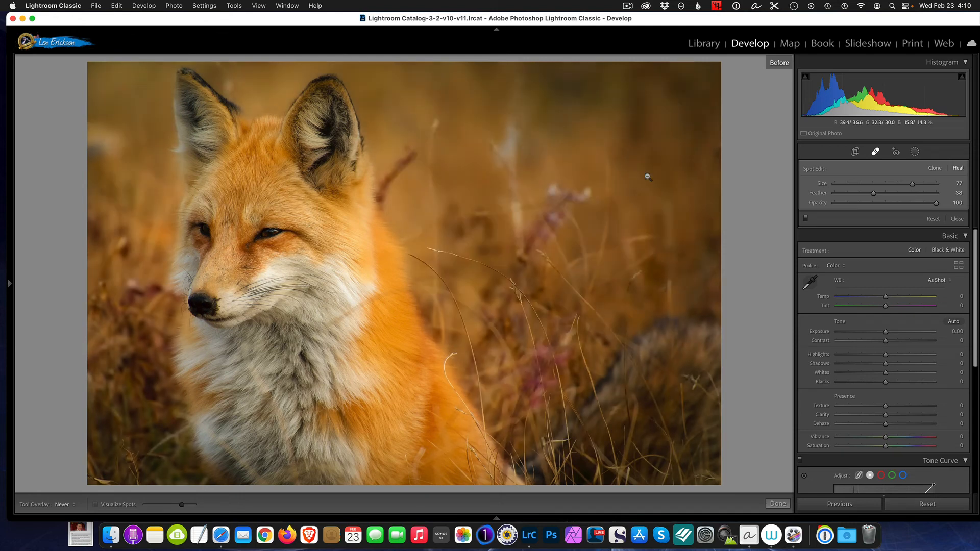
pyautogui.press('\\')
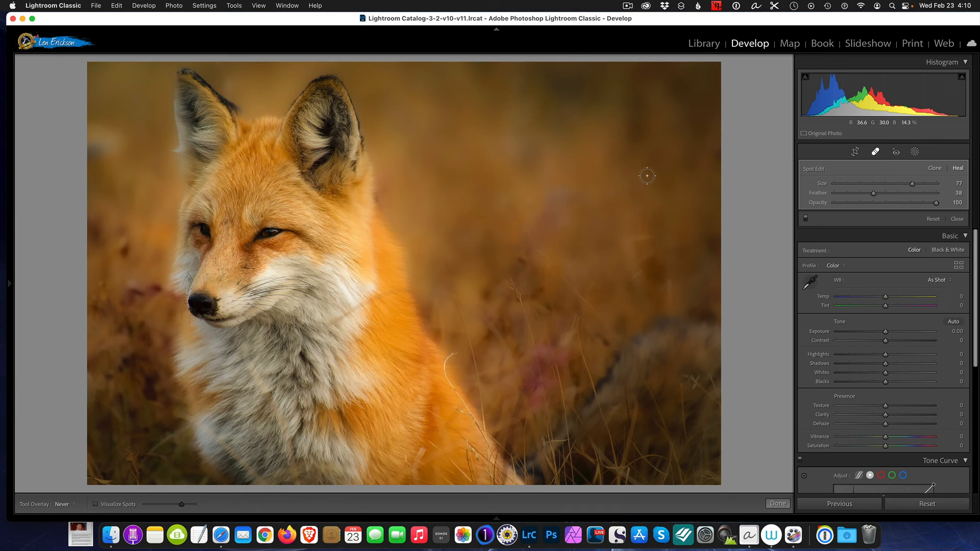
pyautogui.click(628, 6)
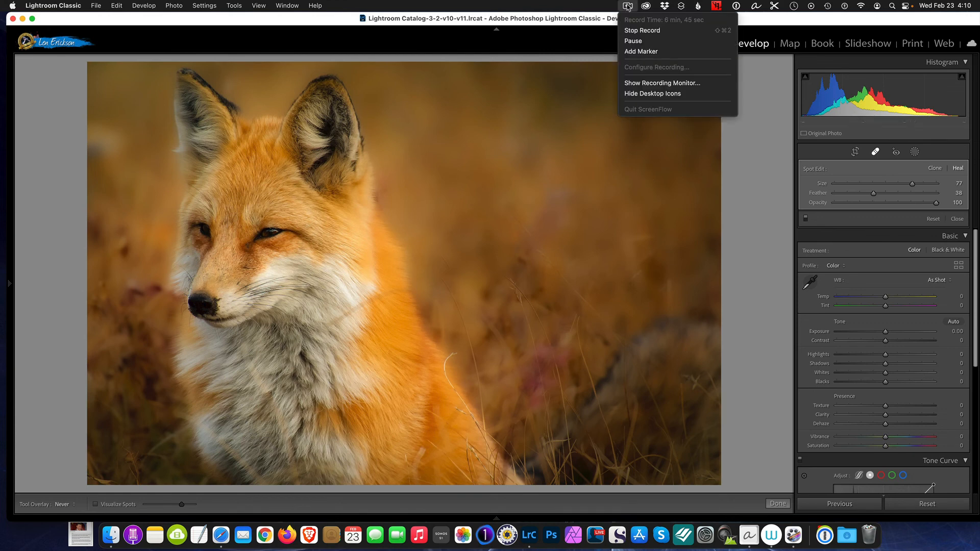